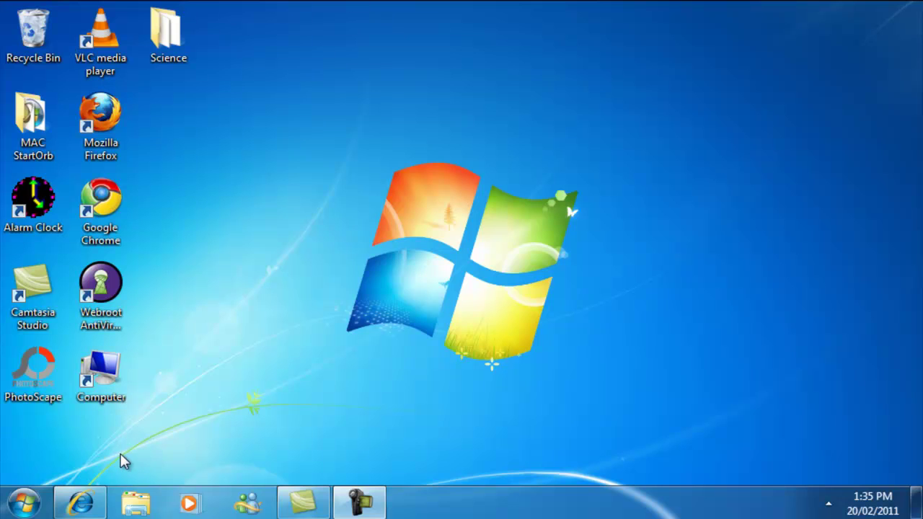
Download W7SBC.zip from The Windows Club's Start Button Changer page and open the archive directly instead of saving it
{"action": "left_click", "coordinate": [88, 510]}
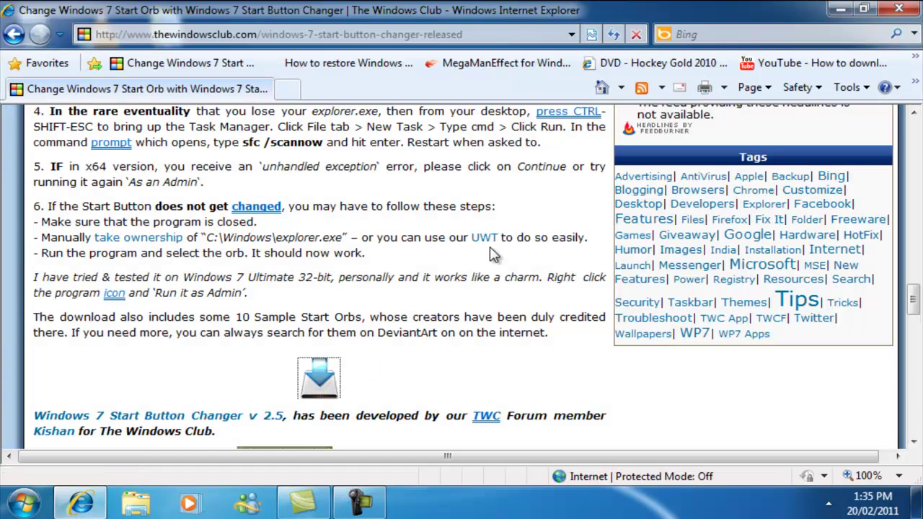
{"action": "left_click_drag", "start_coordinate": [916, 306], "coordinate": [915, 192]}
{"action": "scroll", "coordinate": [461, 277], "scroll_direction": "down", "scroll_amount": 12}
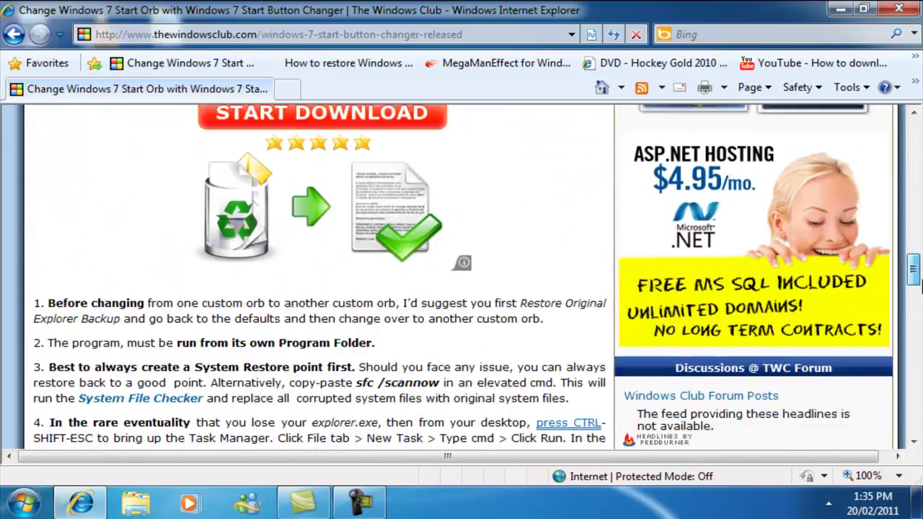
{"action": "scroll", "coordinate": [387, 357], "scroll_direction": "down", "scroll_amount": 4}
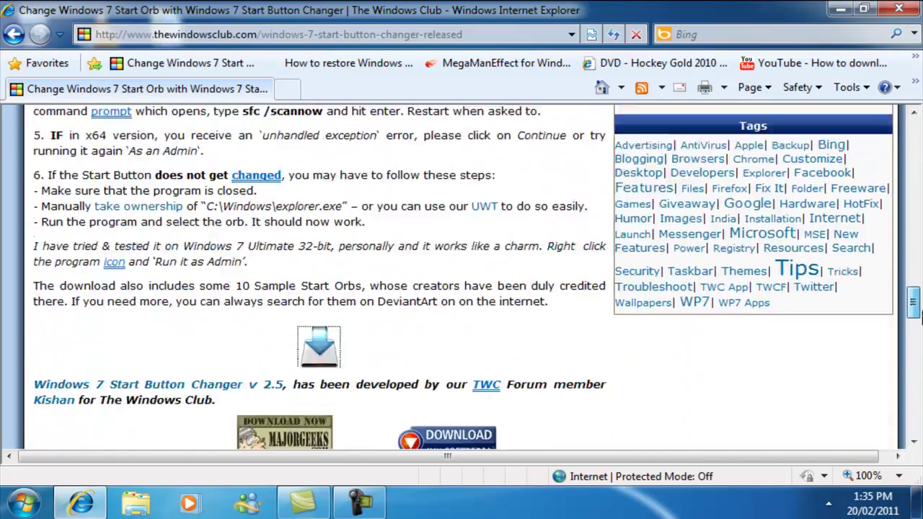
{"action": "left_click", "coordinate": [314, 354]}
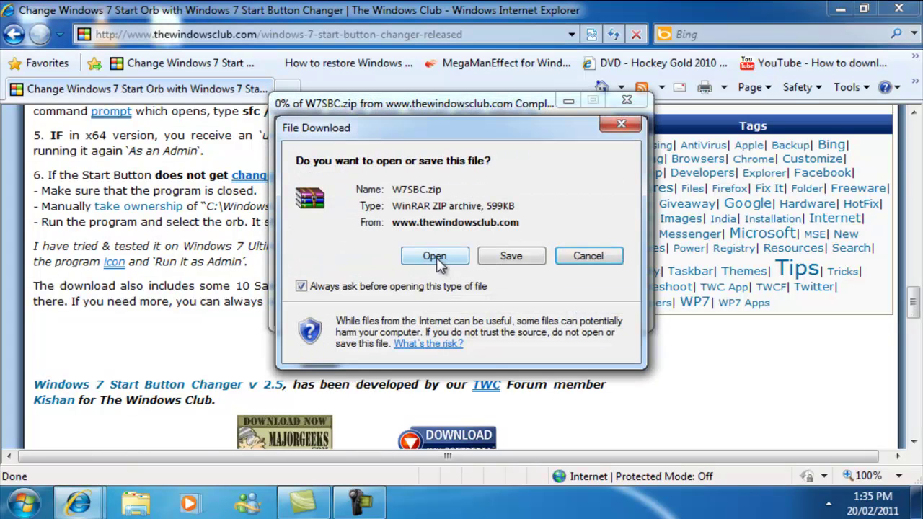
{"action": "left_click", "coordinate": [433, 258]}
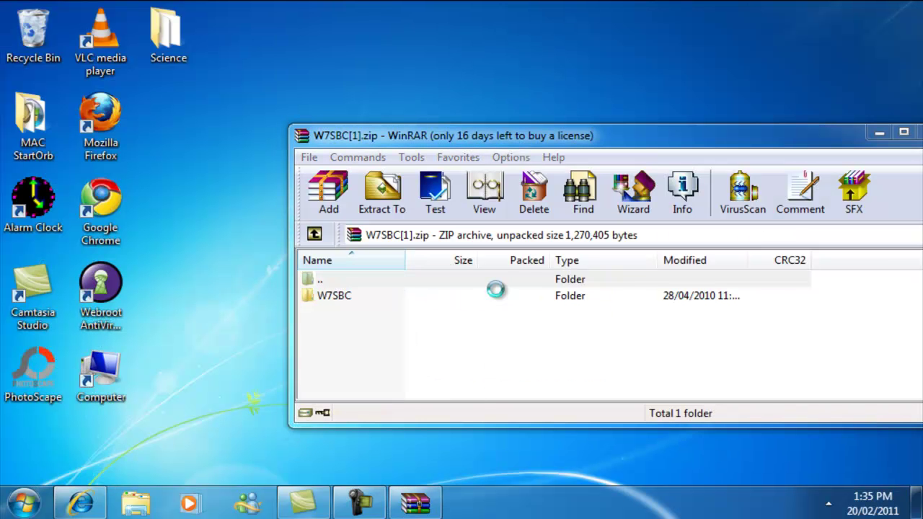
Create a new folder named "Windows Startorb" on the desktop
{"action": "right_click", "coordinate": [497, 292]}
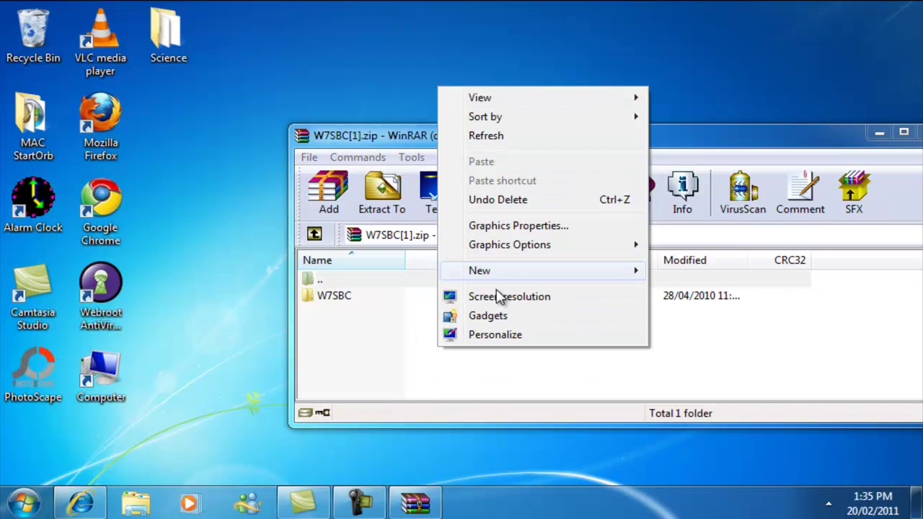
{"action": "mouse_move", "coordinate": [496, 271]}
{"action": "key", "text": "Down"}
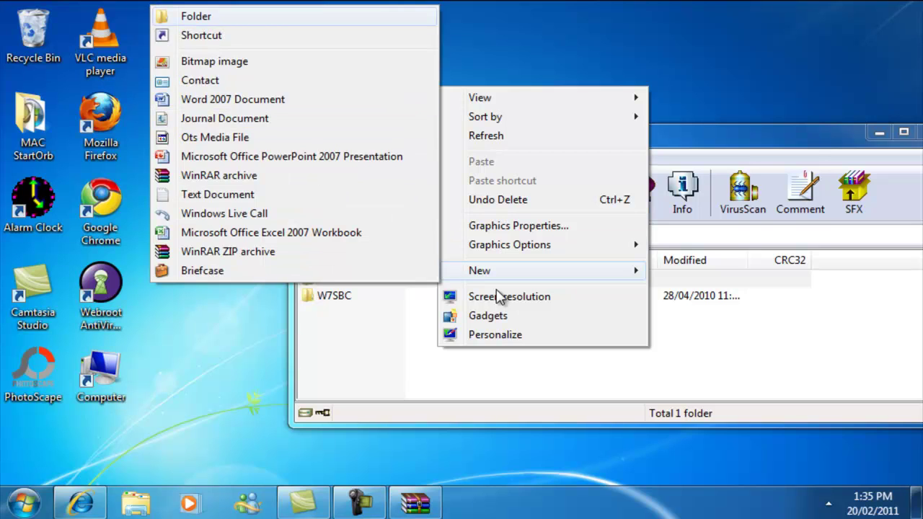
{"action": "key", "text": "Return"}
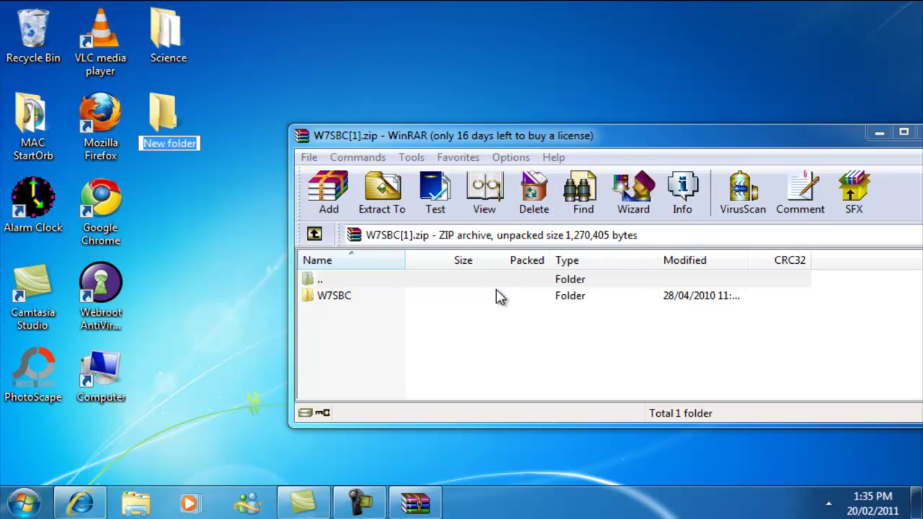
{"action": "type", "text": "Windows Startorb"}
{"action": "key", "text": "Return"}
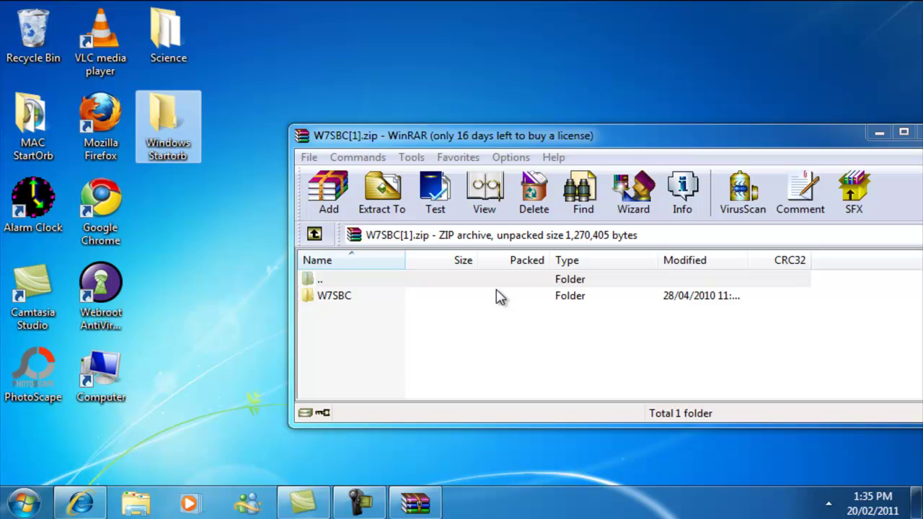
Extract the W7SBC folder from the archive into the Windows Startorb desktop folder and close the archive
{"action": "left_click", "coordinate": [498, 296]}
{"action": "key", "text": "alt+e"}
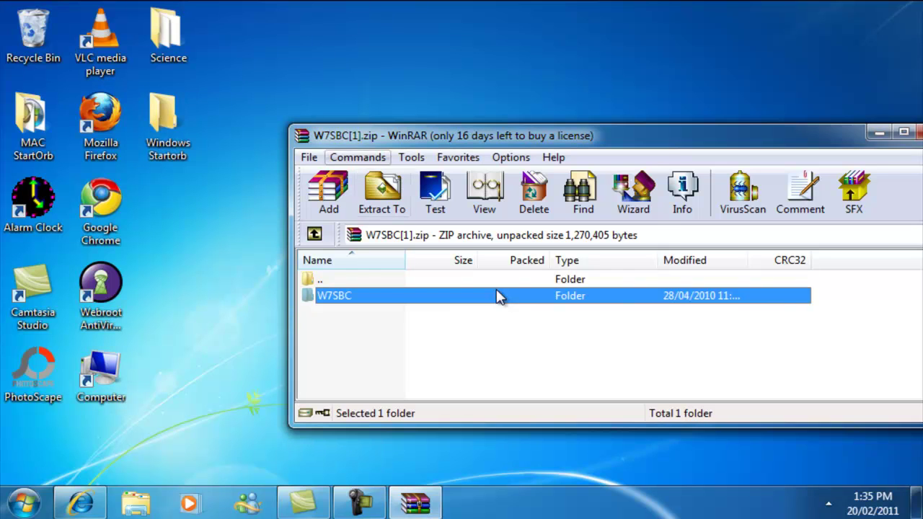
{"action": "left_click", "coordinate": [498, 289]}
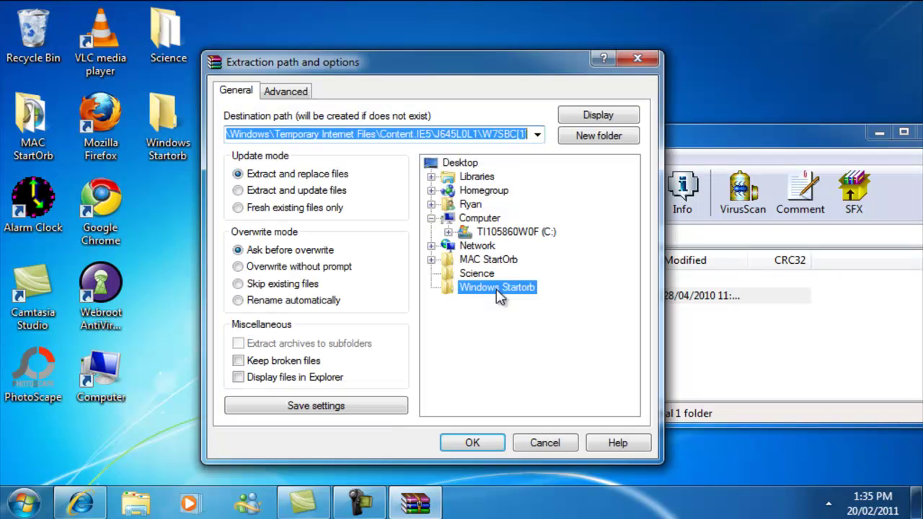
{"action": "key", "text": "Return"}
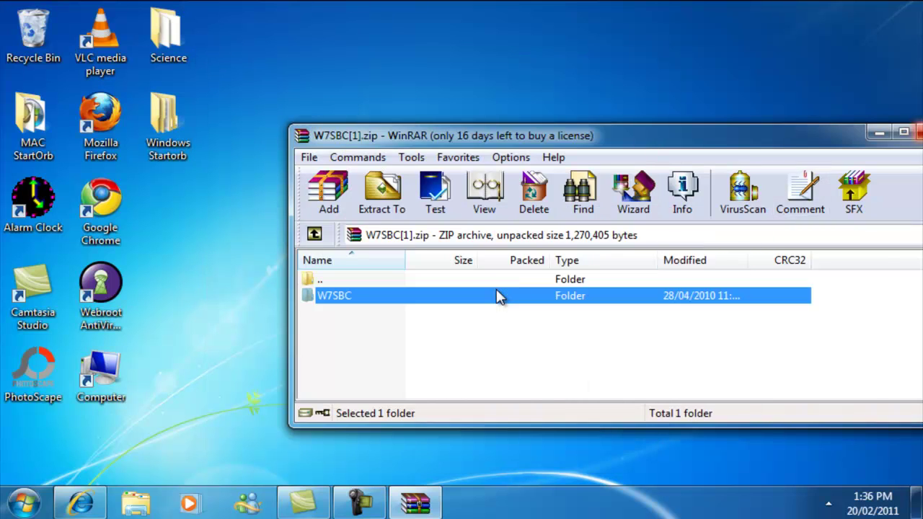
{"action": "key", "text": "alt+F4"}
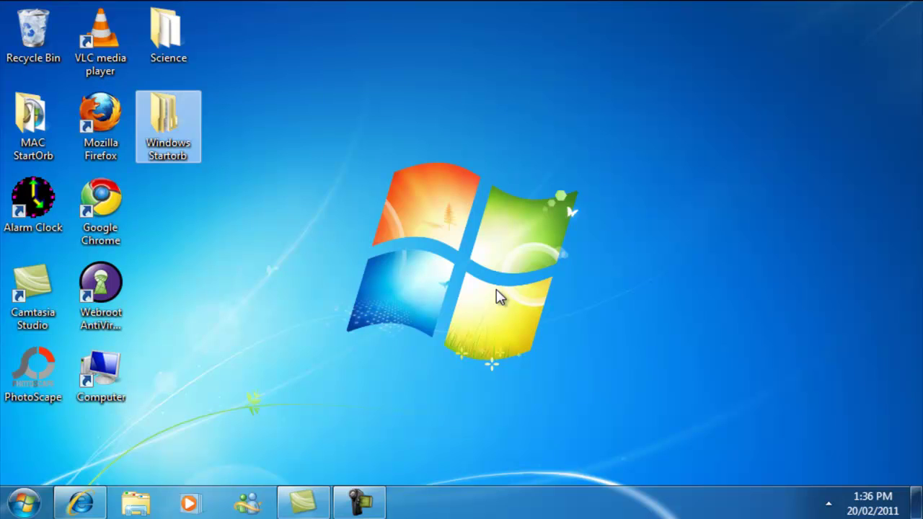
Open the W7SBC folder inside Windows Startorb and run Windows 7 Start Button Changer v 2.6 as administrator
{"action": "key", "text": "Return"}
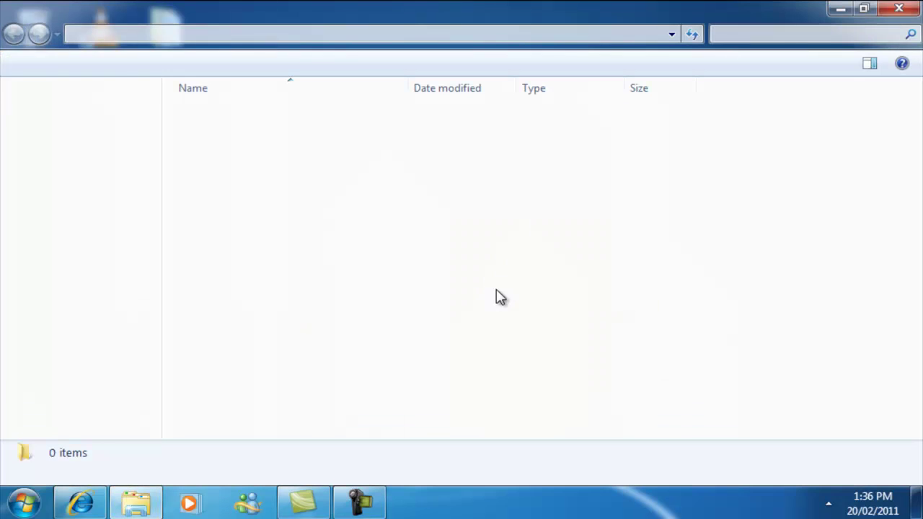
{"action": "key", "text": "Down"}
{"action": "key", "text": "Return"}
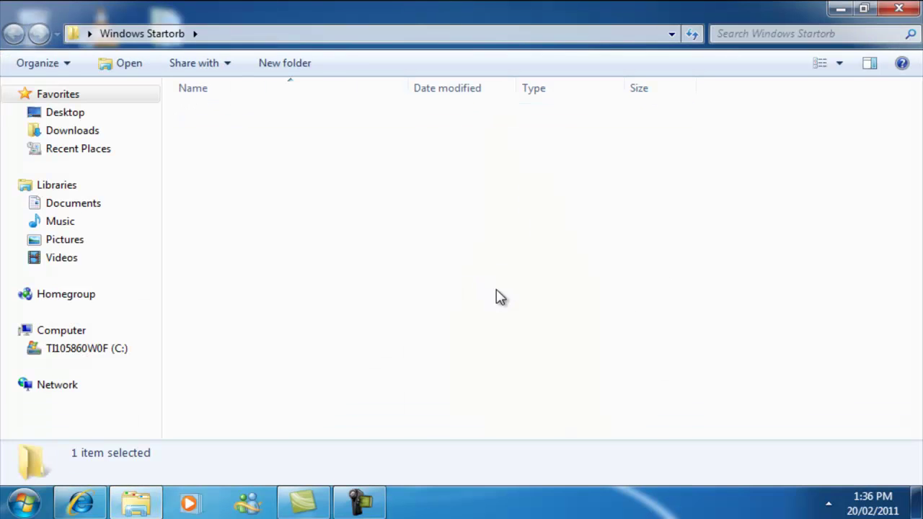
{"action": "key", "text": "End"}
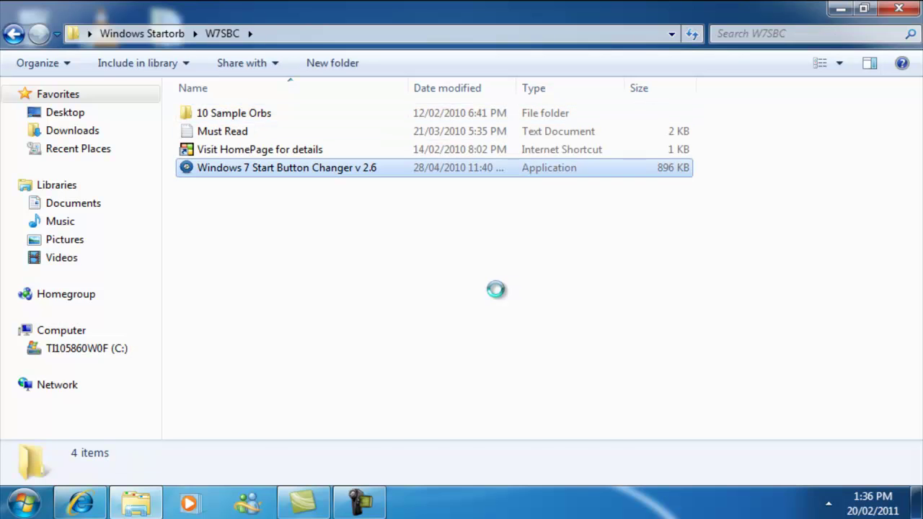
{"action": "key", "text": "Menu"}
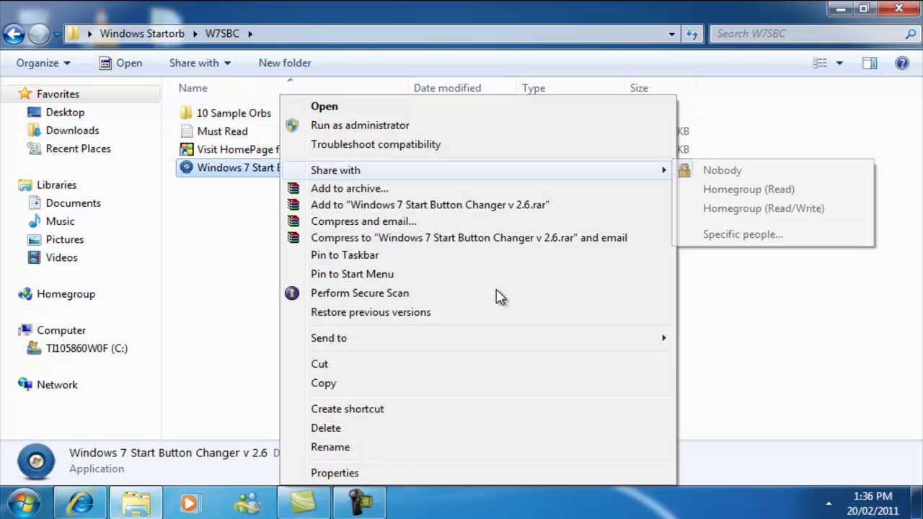
{"action": "key", "text": "Up"}
{"action": "key", "text": "Up"}
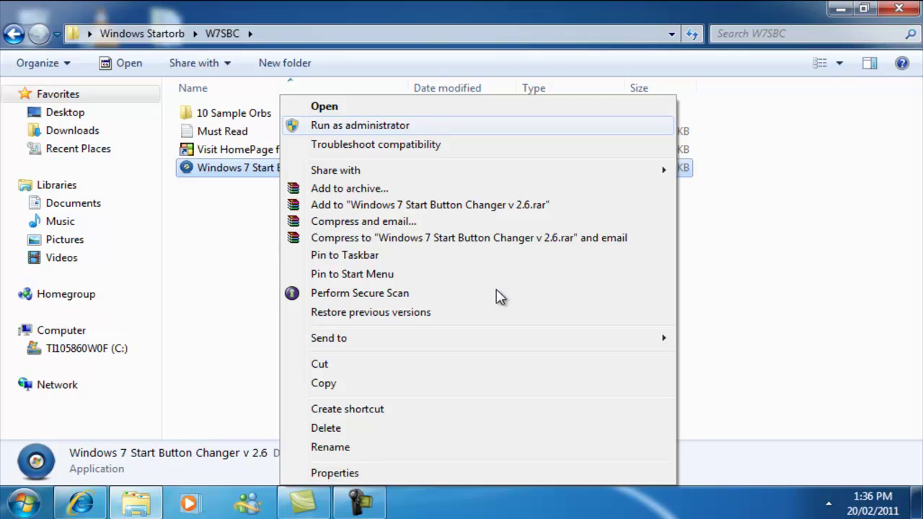
{"action": "key", "text": "Return"}
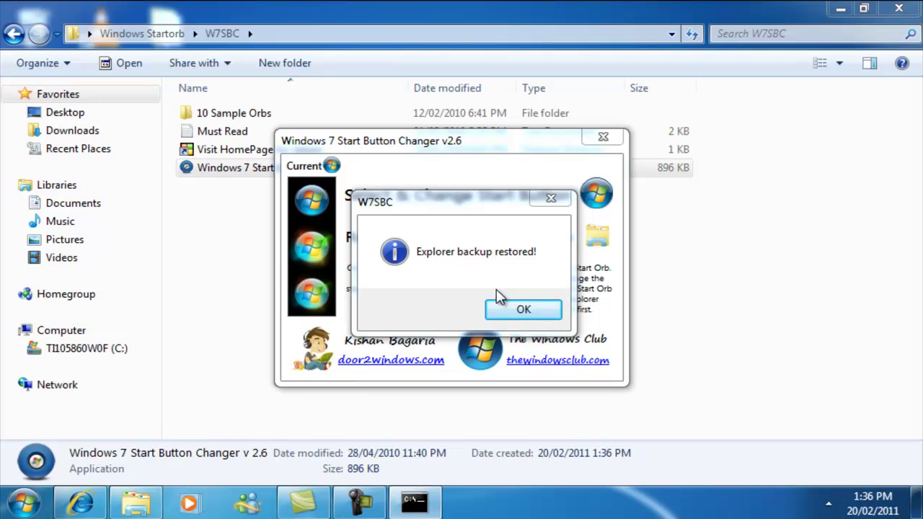
Acknowledge the Explorer backup restoration and check the start button by opening and closing the Start menu
{"action": "left_click", "coordinate": [499, 303]}
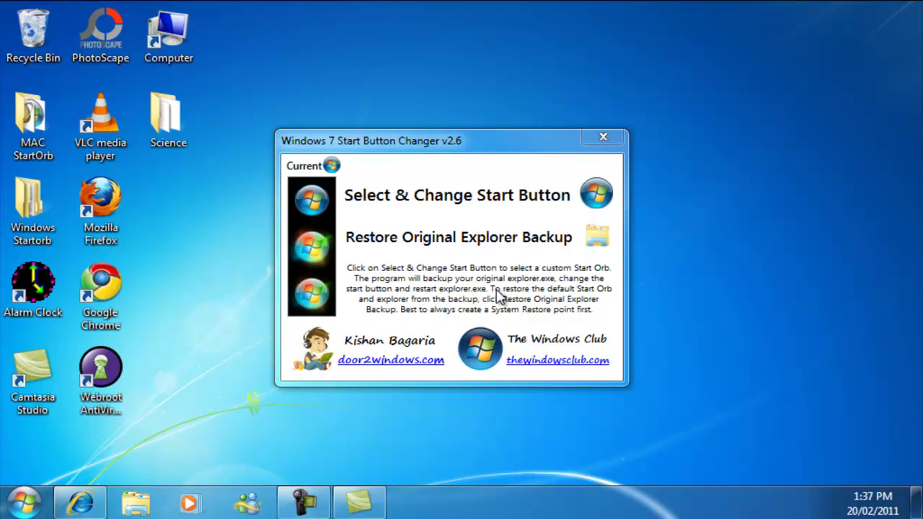
{"action": "key", "text": "super"}
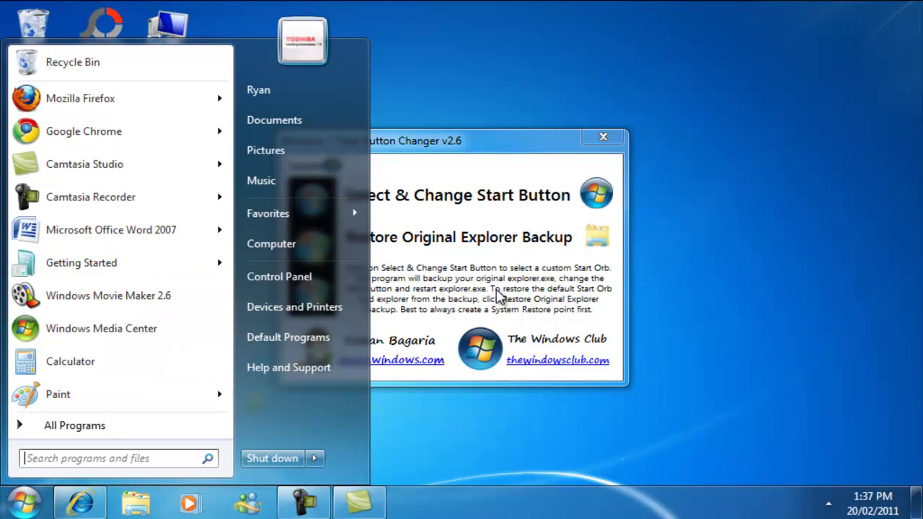
{"action": "key", "text": "super"}
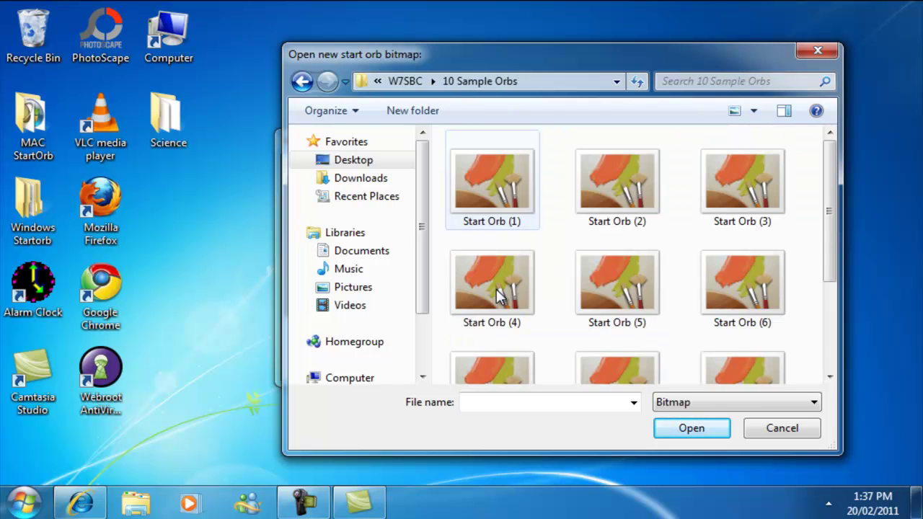
Apply a start orb bitmap from the 10 Sample Orbs folder as the new start button
{"action": "key", "text": "Down"}
{"action": "key", "text": "Return"}
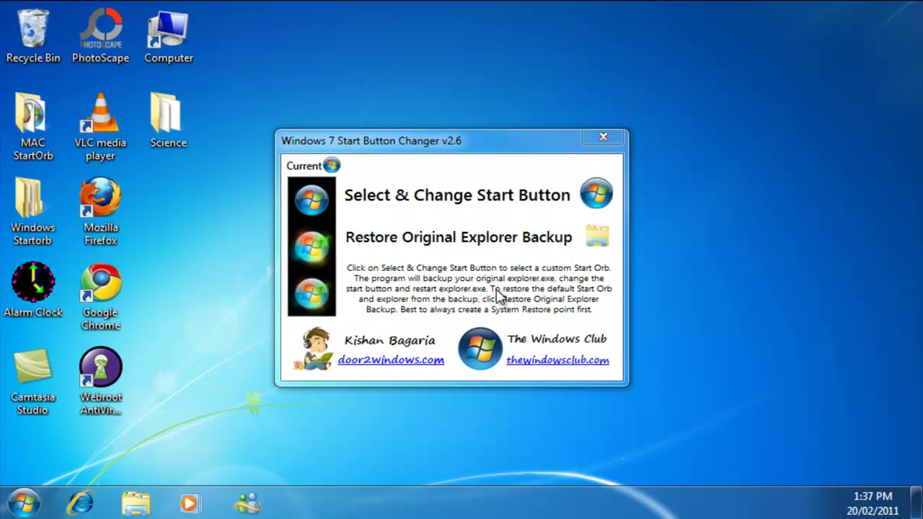
Check the start button with the Start menu open, and close Windows 7 Start Button Changer
{"action": "left_click", "coordinate": [24, 502]}
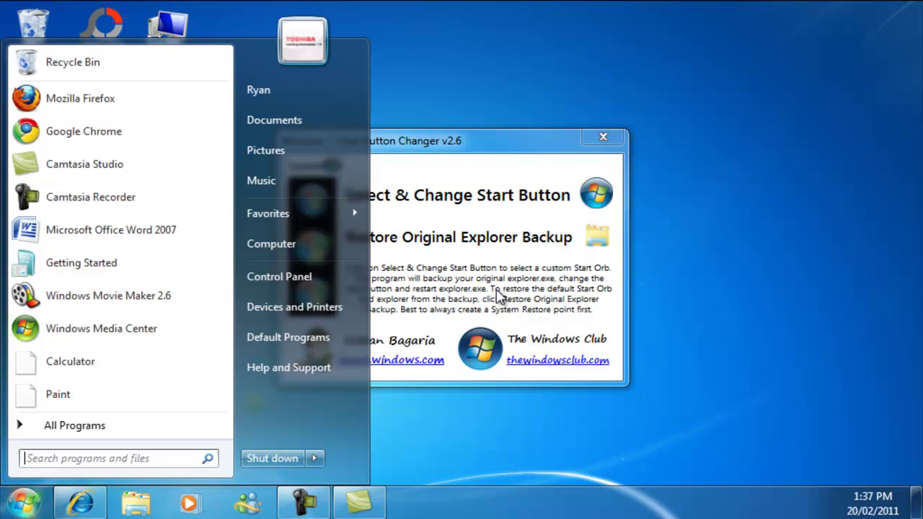
{"action": "key", "text": "super"}
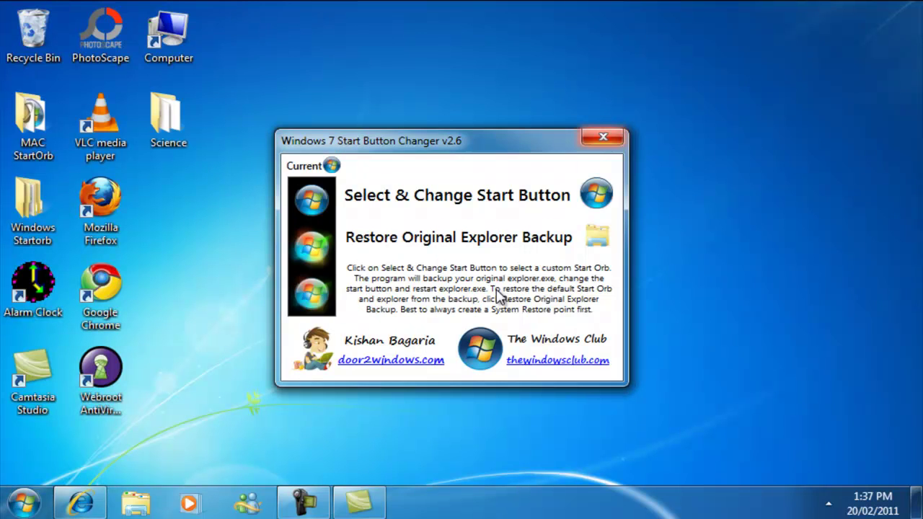
{"action": "key", "text": "alt+F4"}
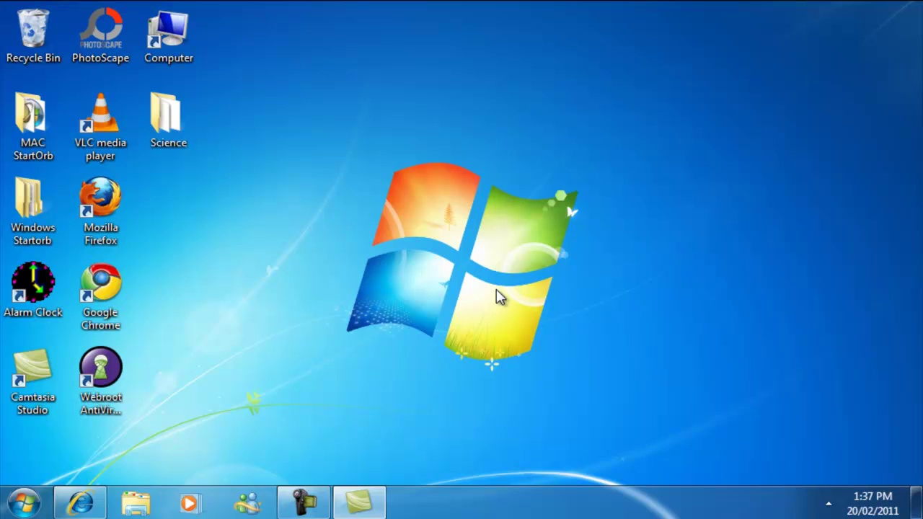